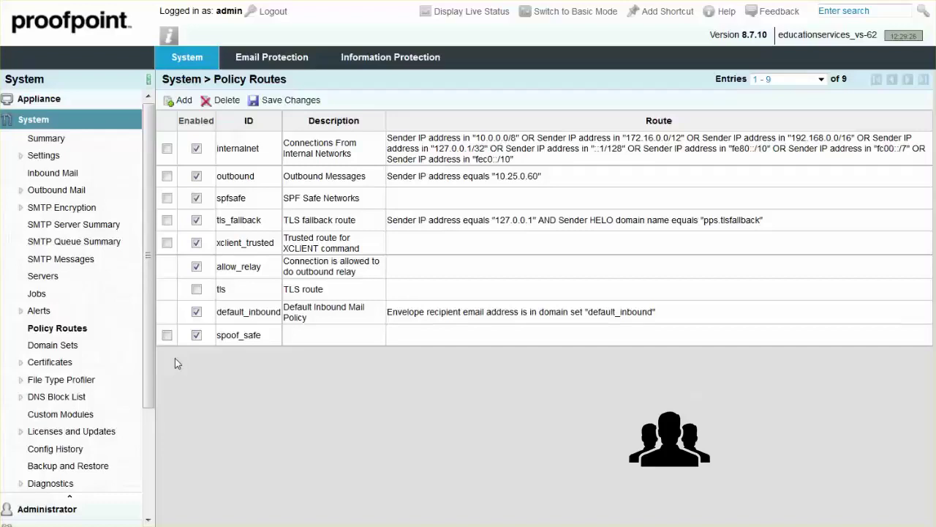
Step: Start a new policy route with the route ID example_company and the description example
left_click(184, 104)
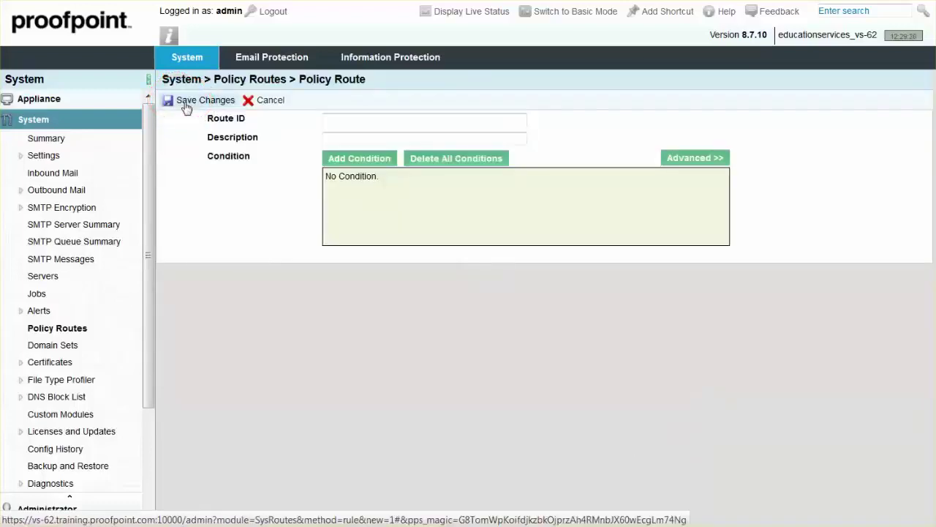
left_click(342, 121)
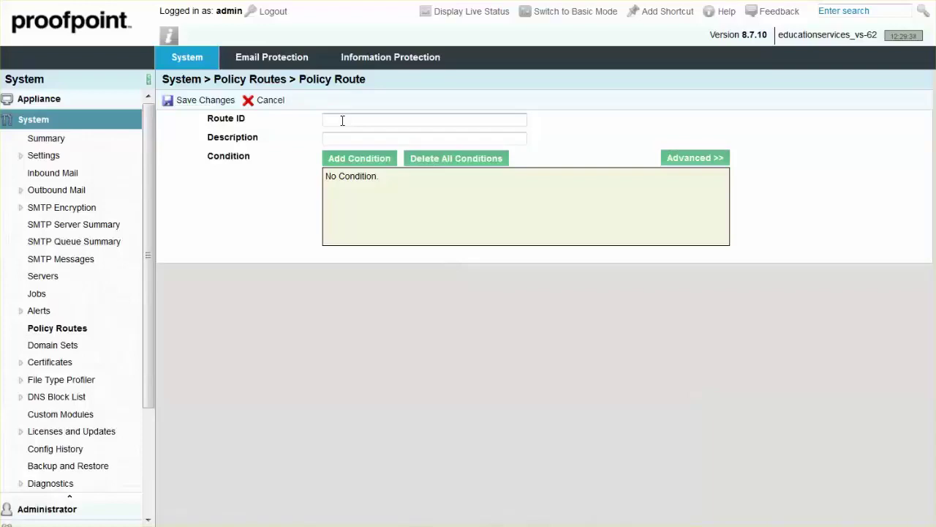
type("example")
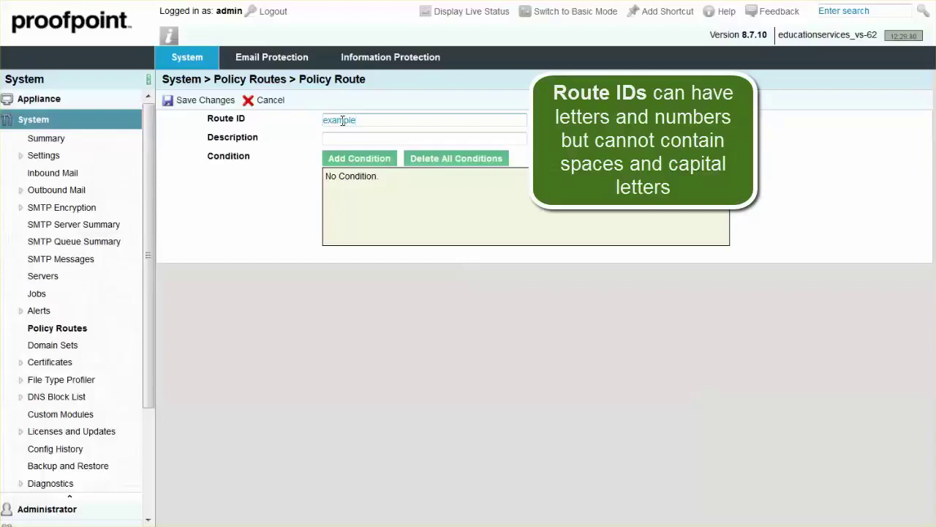
type("_company")
key("Tab")
type("example")
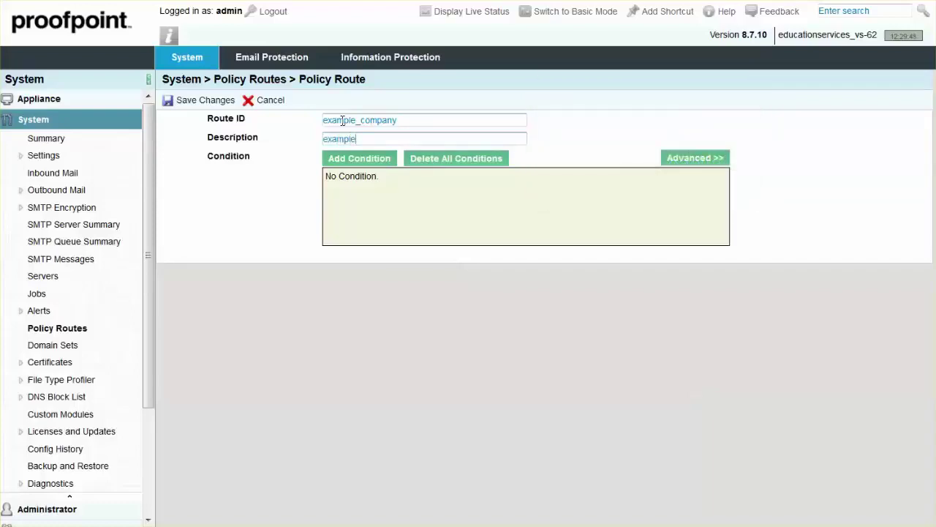
Step: Add a route condition requiring the Envelope Sender to be in the domain example.com, and continue to another new condition
left_click(371, 158)
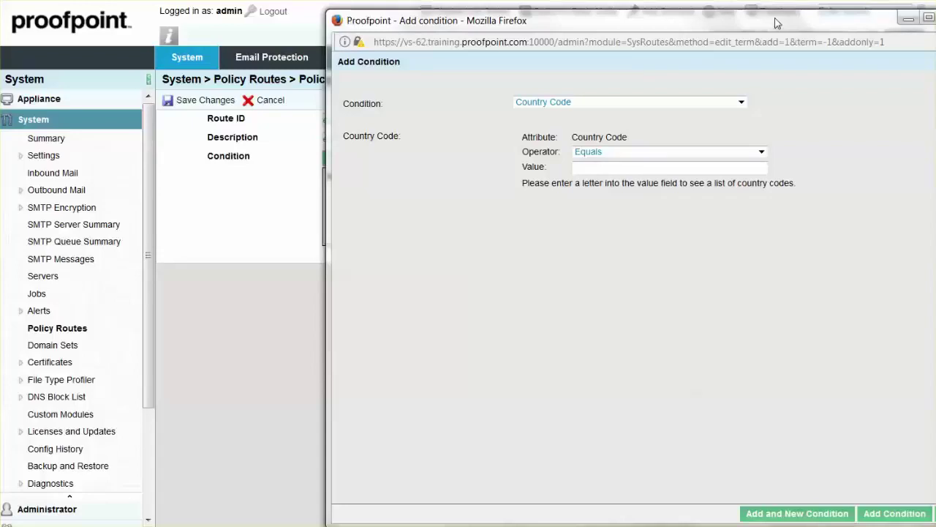
left_click_drag(776, 23, 733, 23)
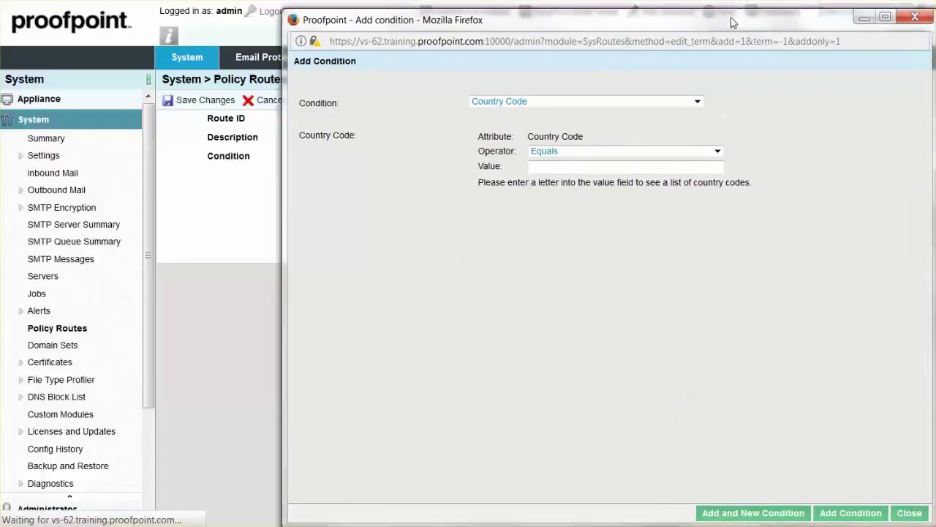
left_click(697, 103)
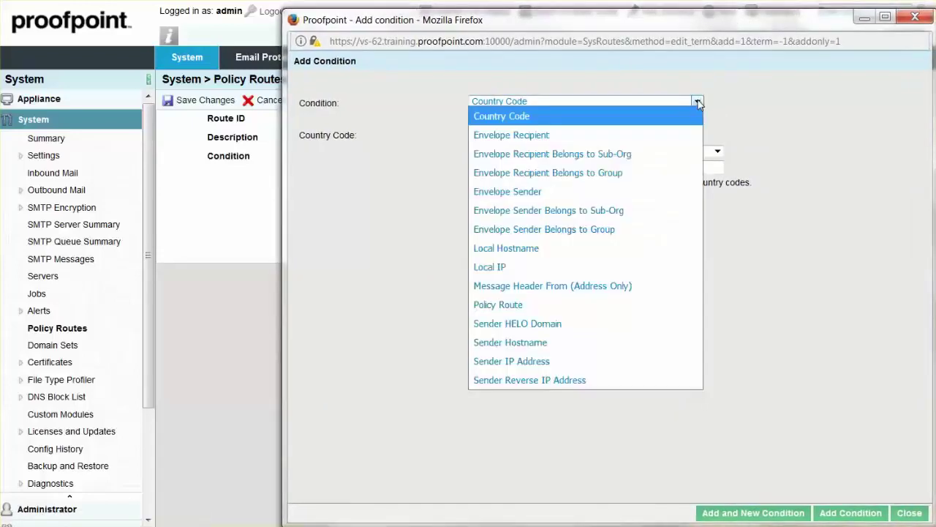
left_click(623, 193)
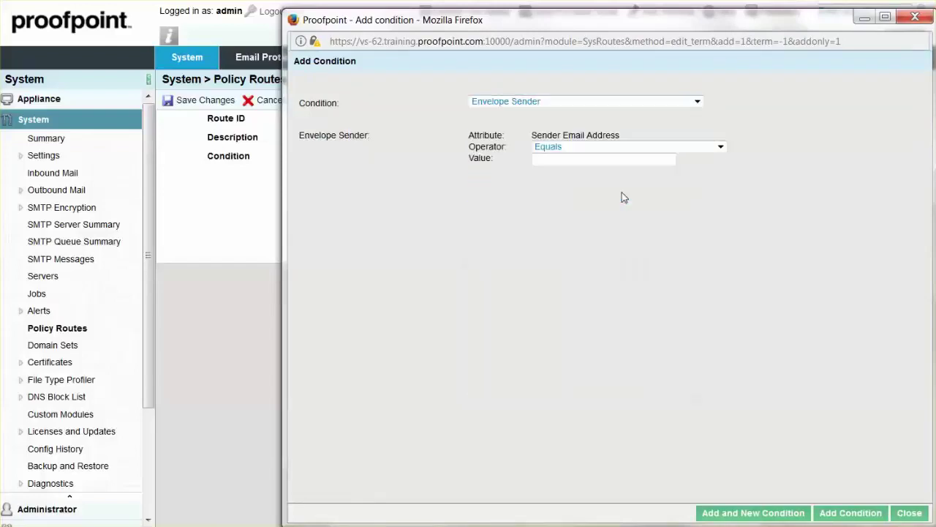
left_click(721, 147)
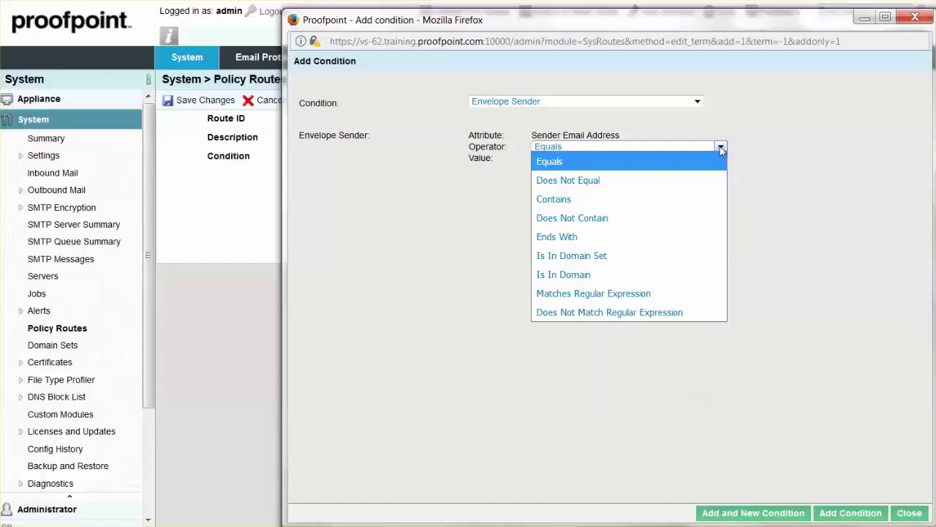
left_click(631, 275)
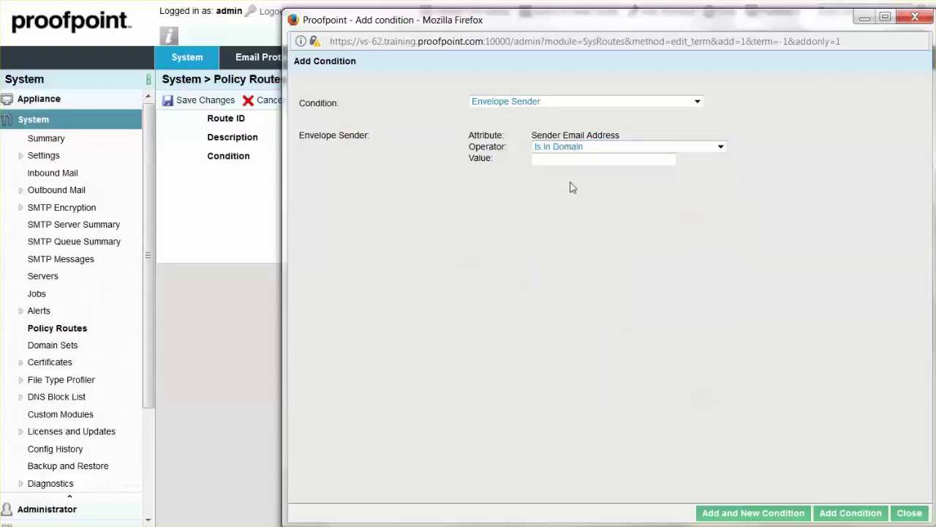
left_click(542, 162)
type("example.com")
left_click(763, 515)
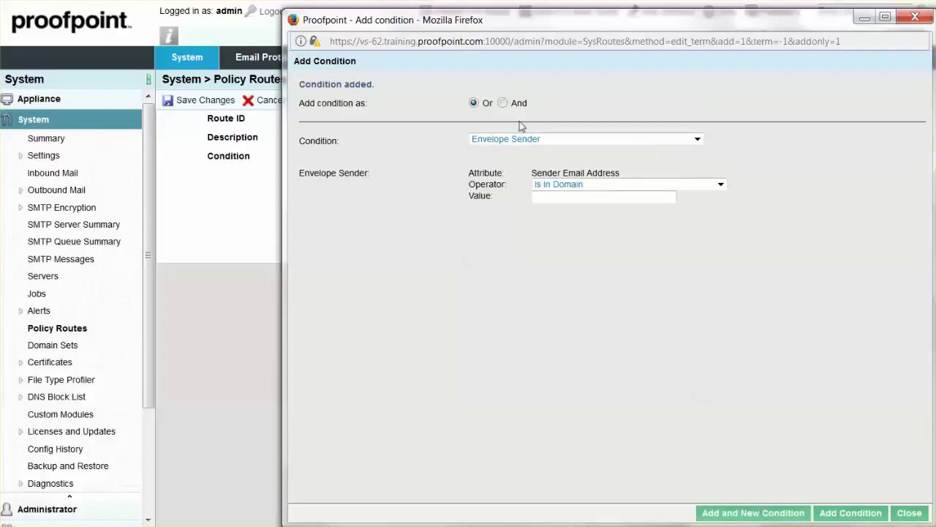
Step: Add an AND condition that the envelope sender belongs to a group equal to Test, and save the policy route
left_click(504, 104)
left_click(697, 140)
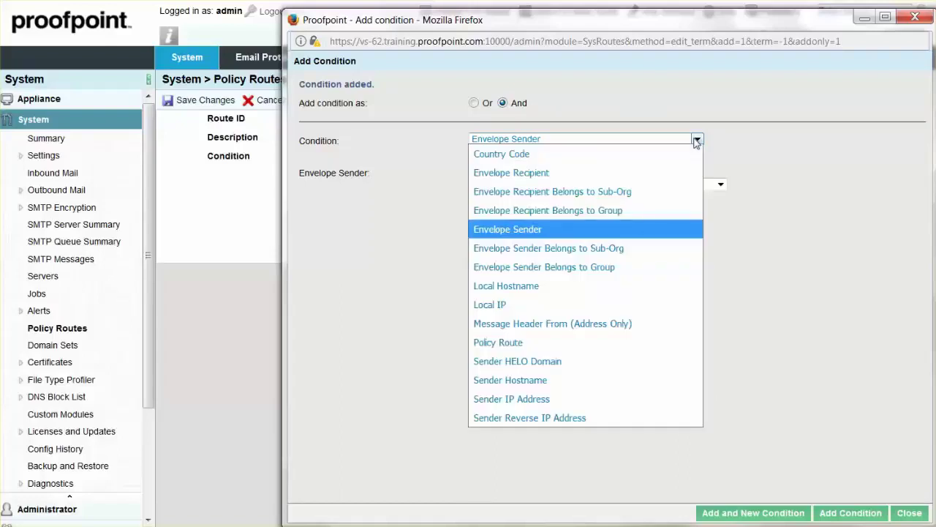
left_click(613, 268)
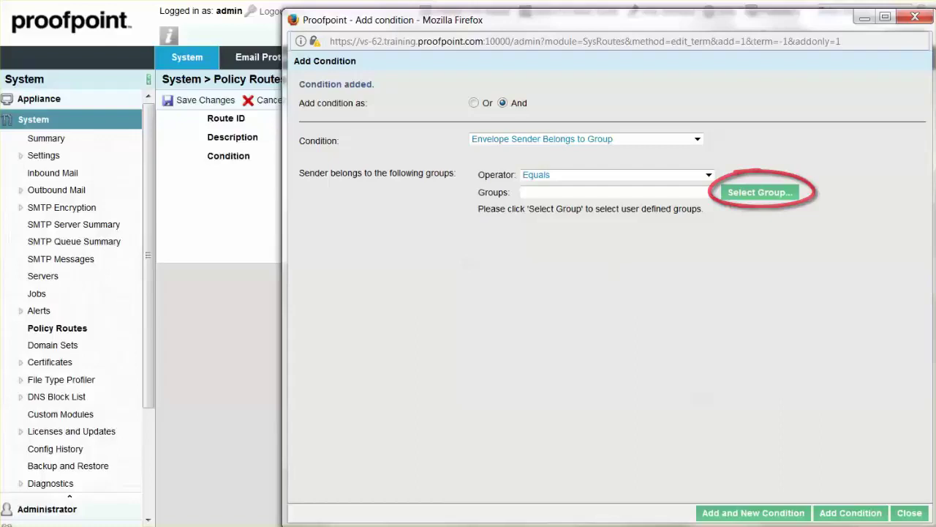
left_click(774, 192)
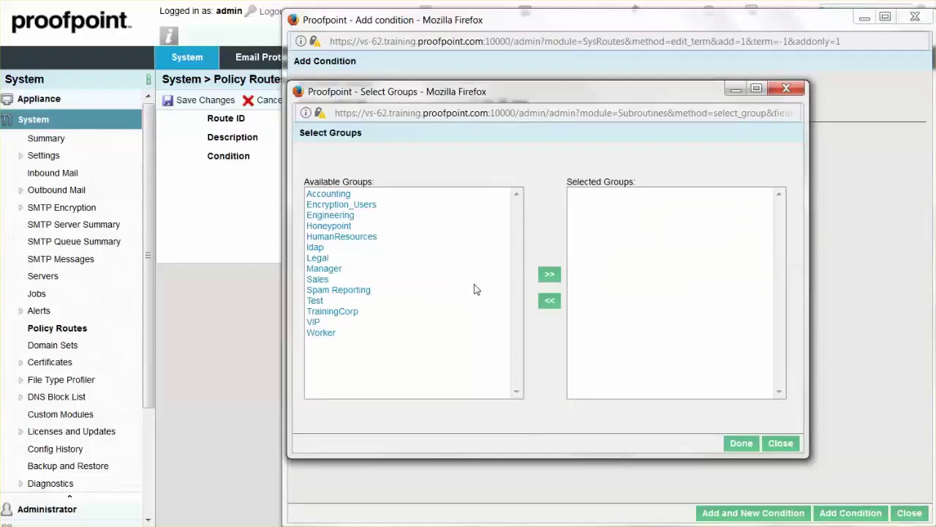
left_click(327, 302)
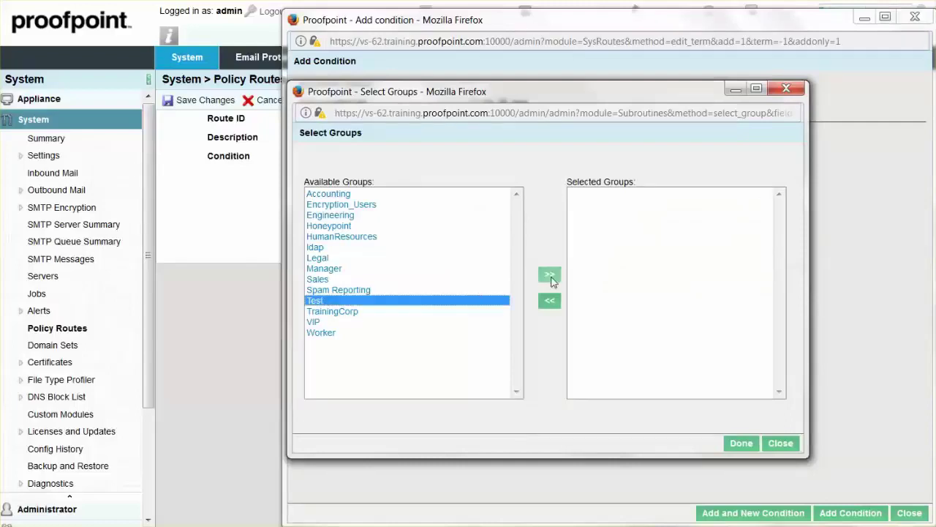
left_click(551, 277)
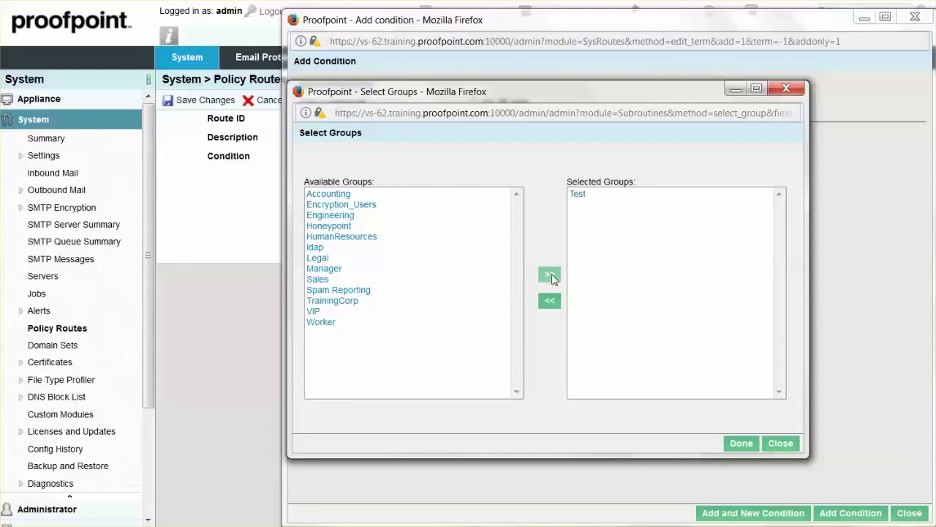
left_click(754, 444)
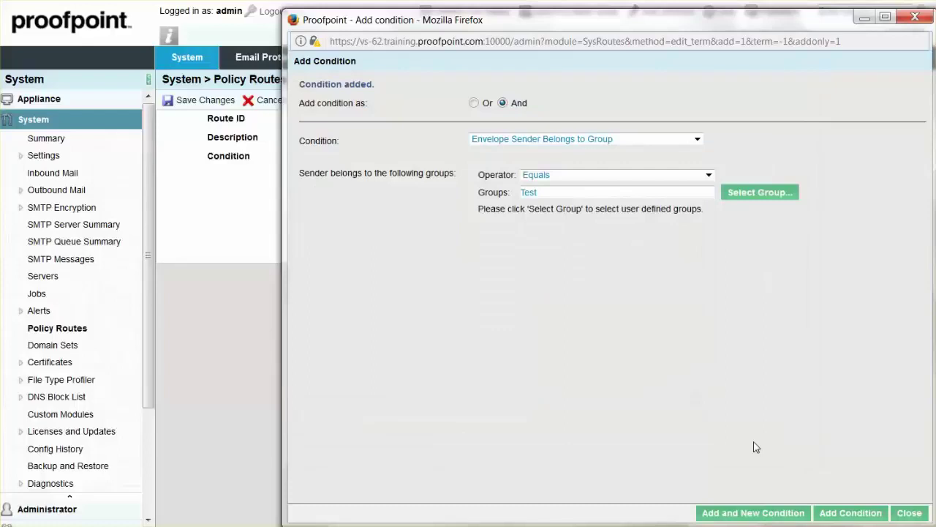
left_click(872, 515)
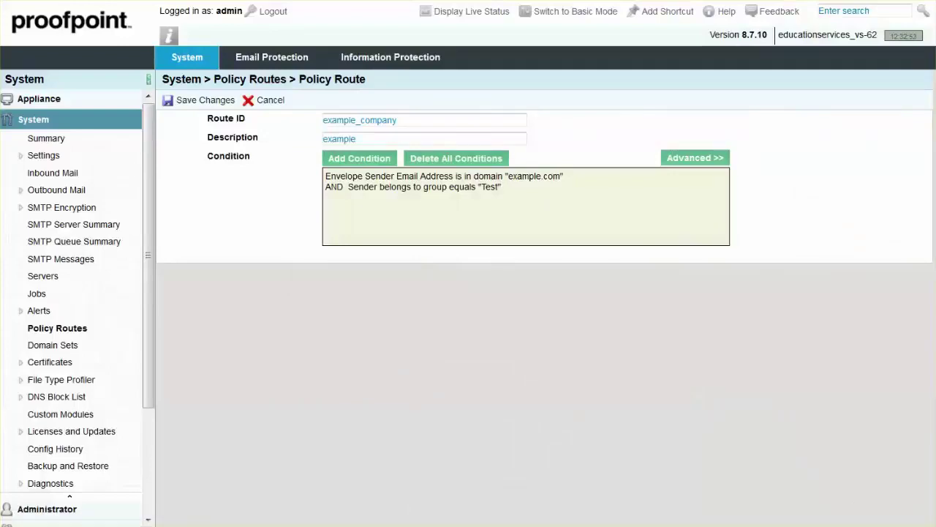
left_click(219, 102)
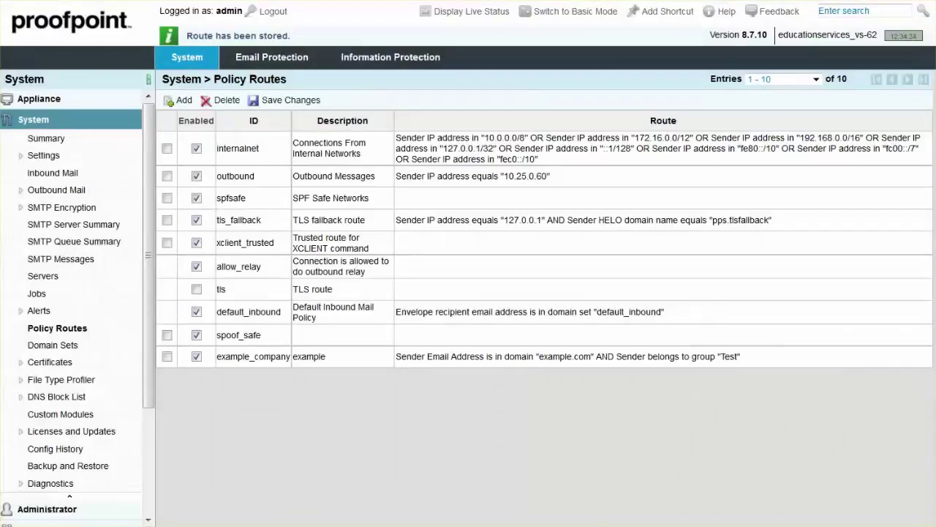
Step: Open the exestrip rule (Remove Executable Attachments) from the Email Firewall rules for editing
left_click(292, 60)
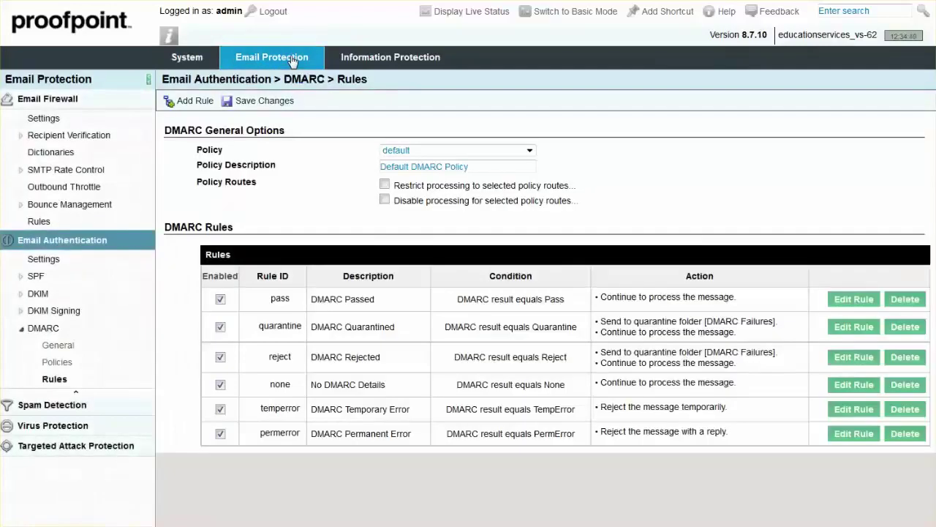
left_click(99, 245)
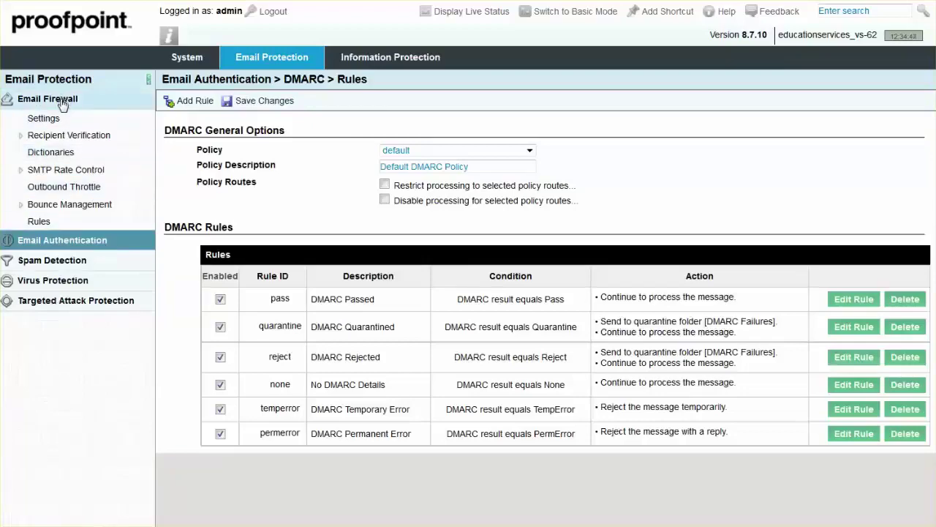
left_click(43, 222)
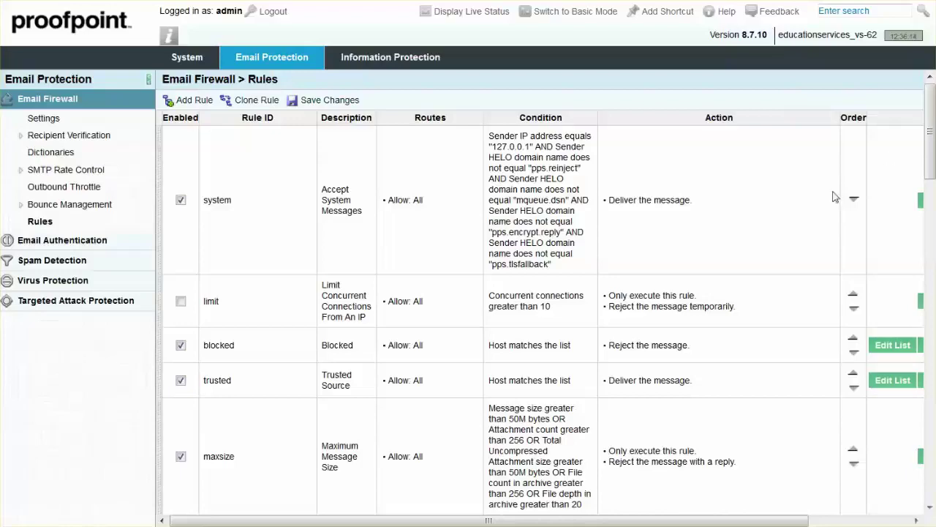
left_click_drag(719, 521, 804, 520)
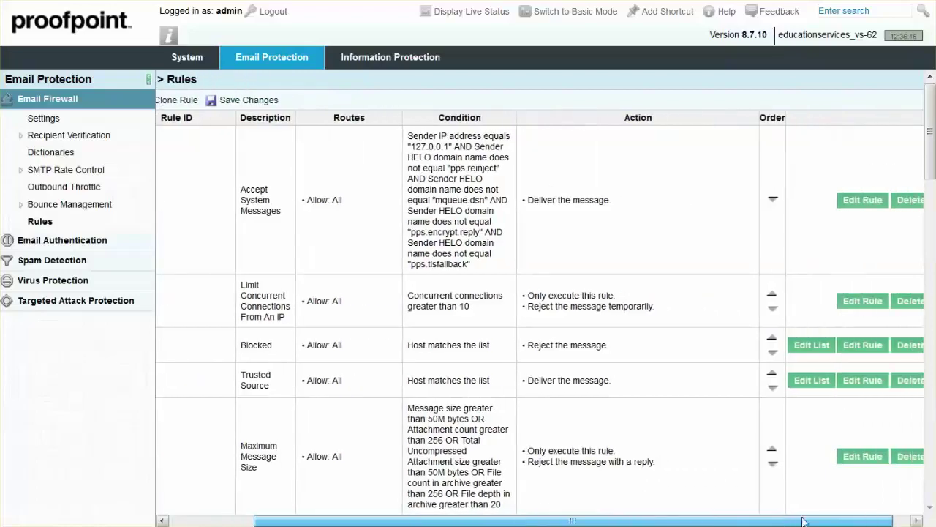
scroll(812, 439, "left", 3)
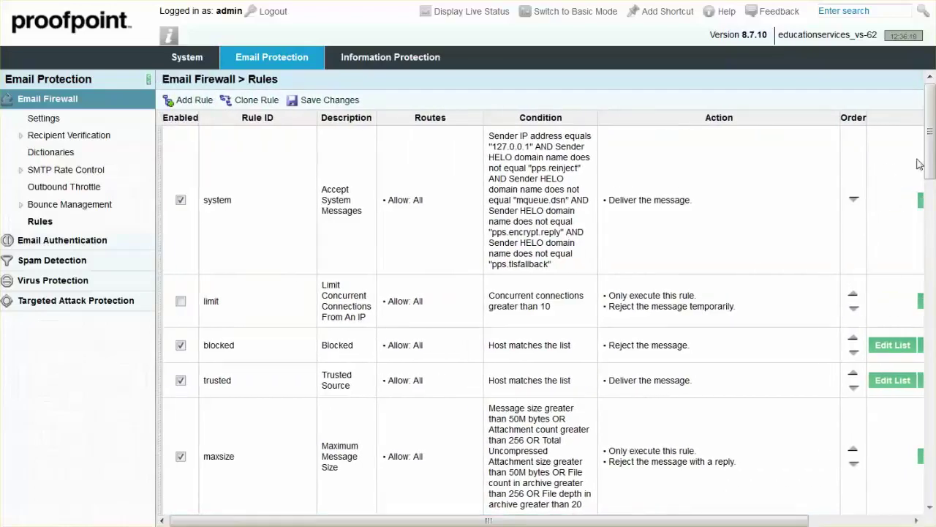
left_click_drag(931, 161, 933, 333)
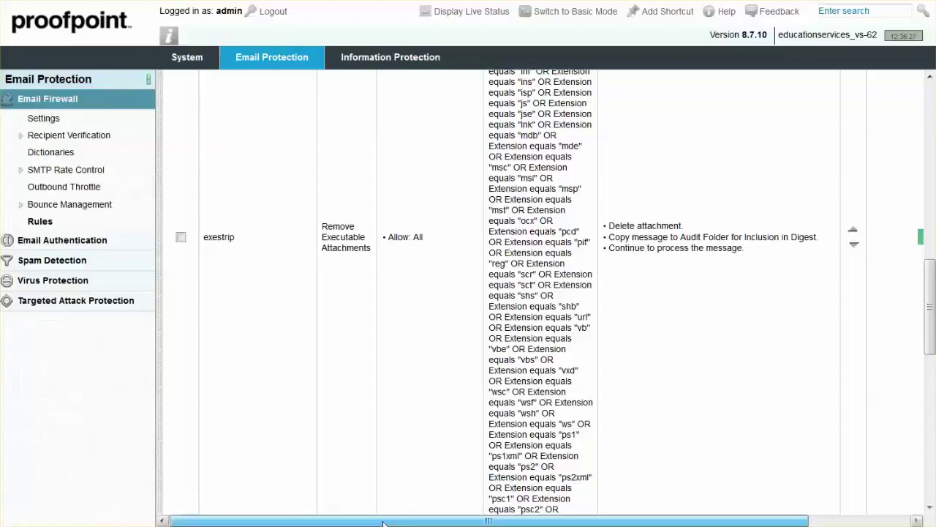
left_click_drag(383, 523, 516, 521)
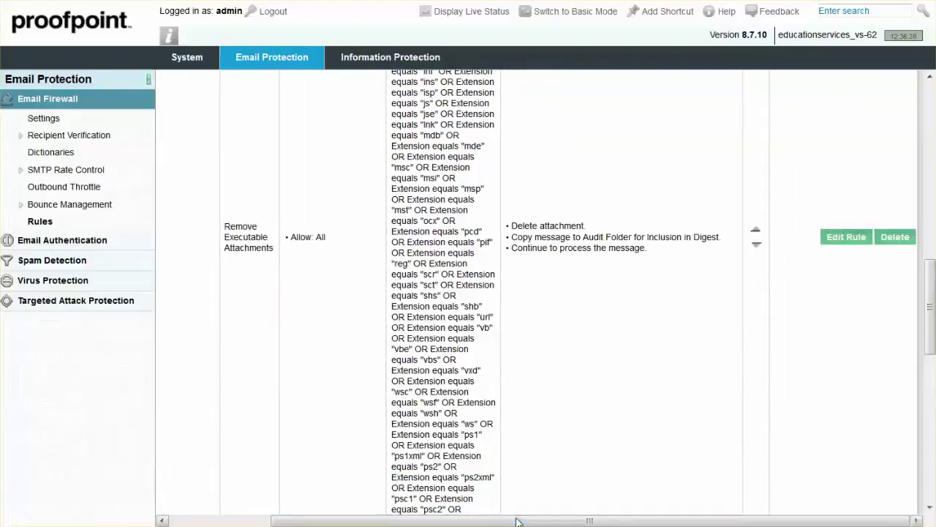
left_click(842, 240)
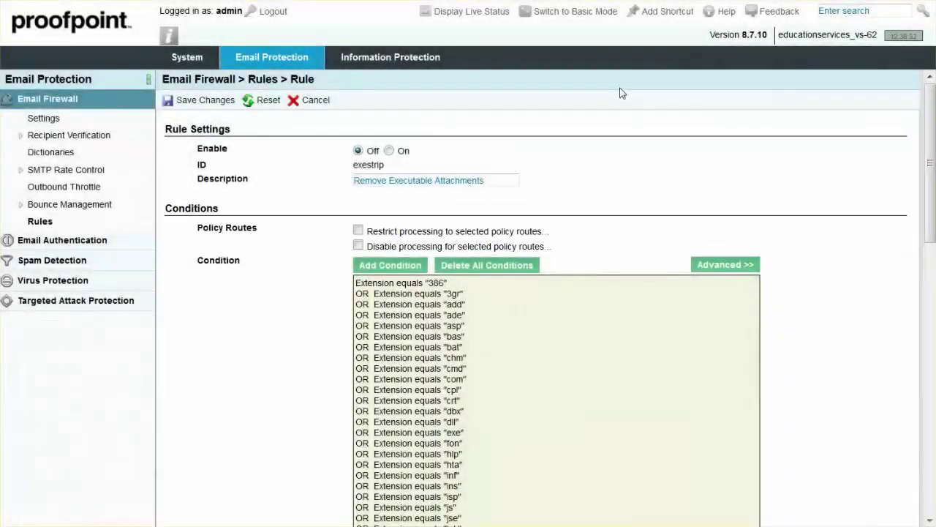
Step: Try out the rule's options to restrict and to disable processing for selected policy routes, leaving both cleared
left_click(358, 230)
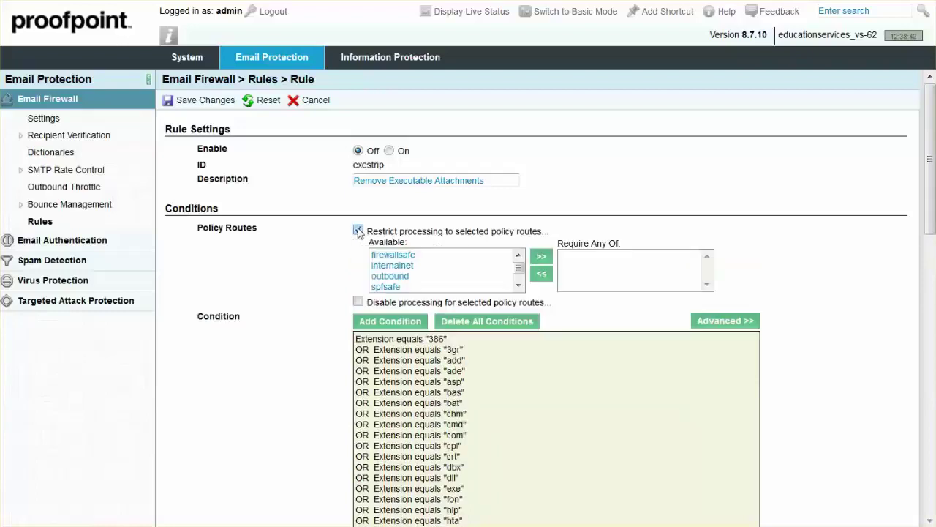
left_click(358, 301)
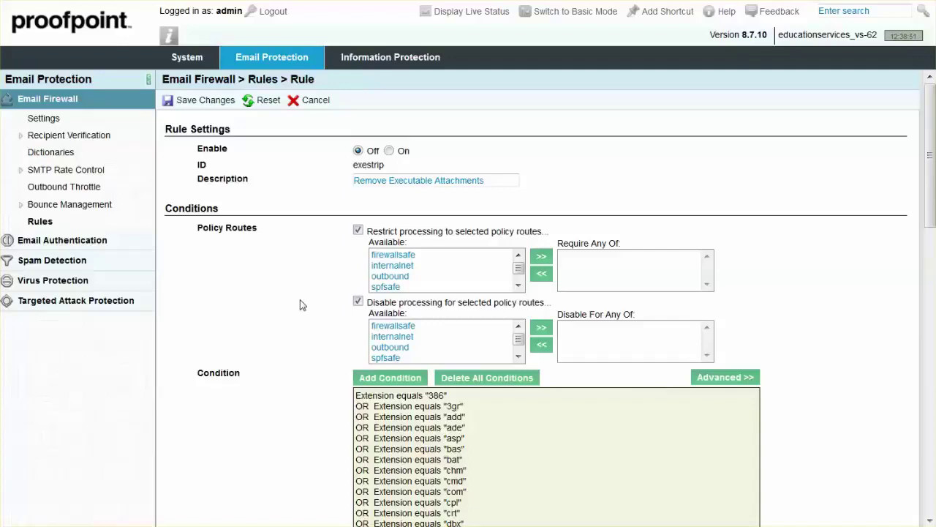
left_click(357, 302)
left_click(359, 231)
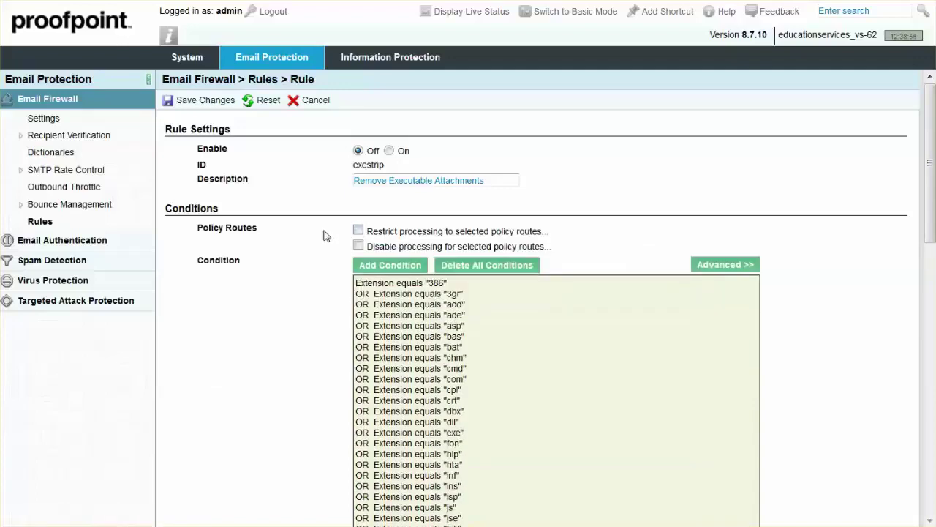
left_click(357, 231)
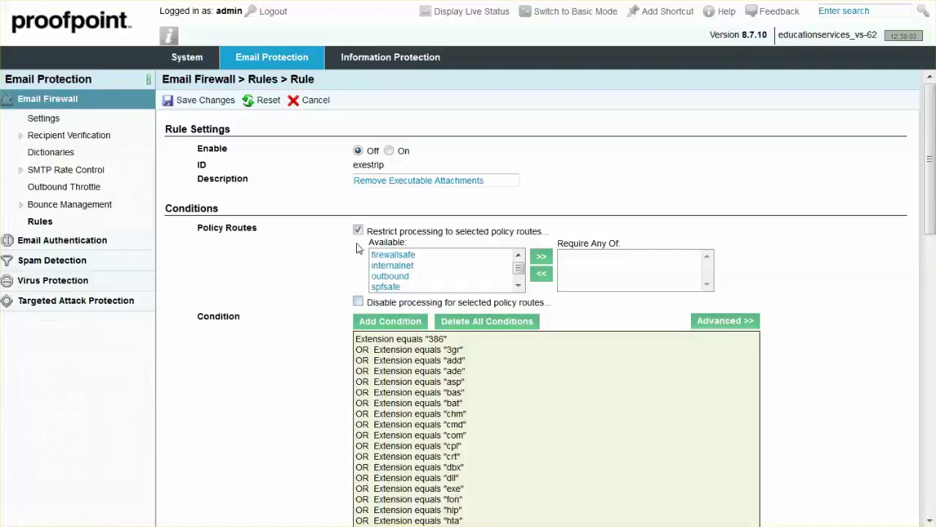
left_click(358, 302)
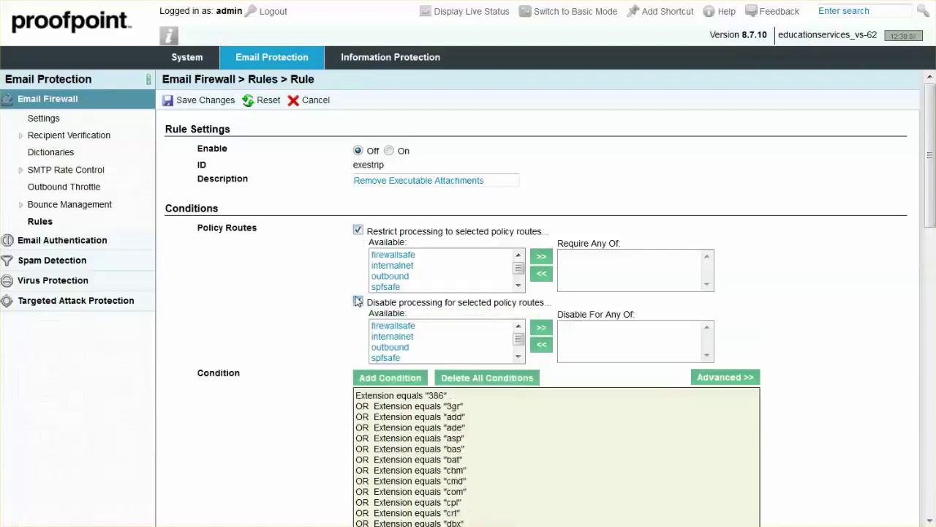
left_click(358, 231)
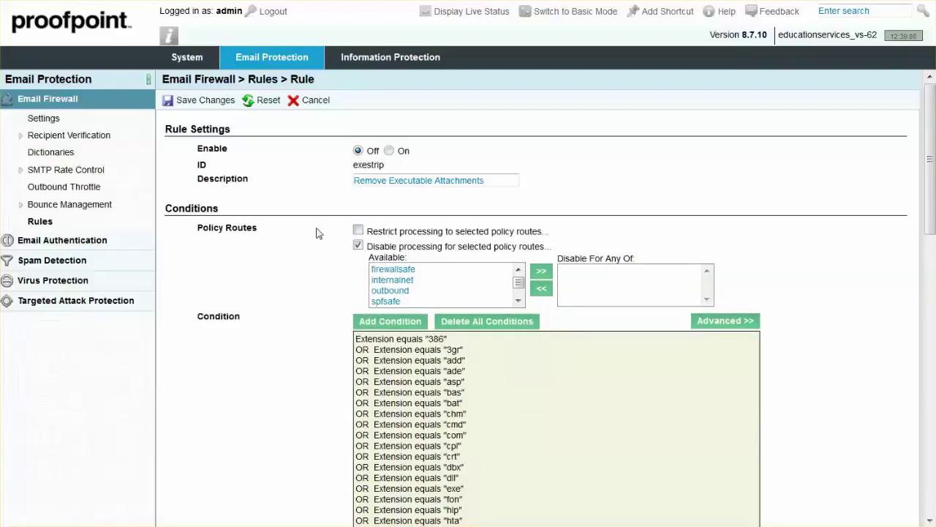
left_click(358, 246)
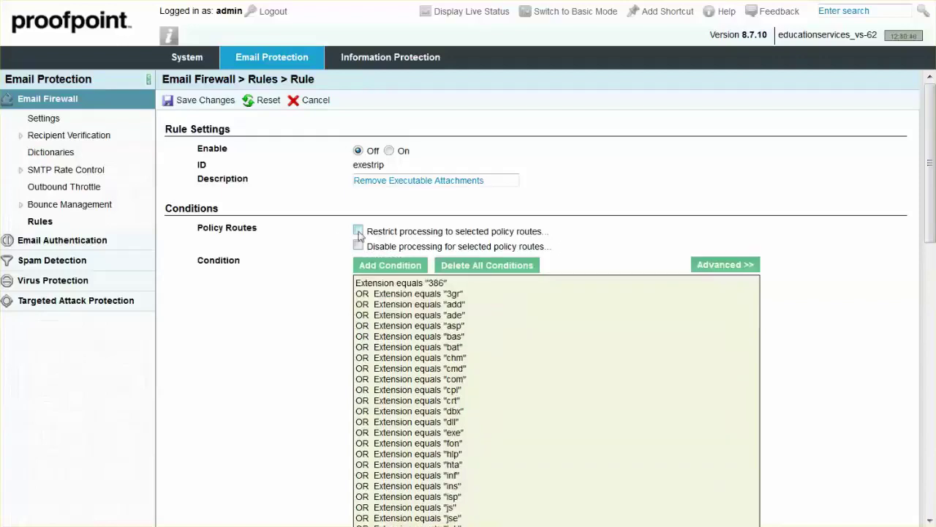
Step: Restrict the rule's processing to the default_inbound policy route and disable its processing for the example_company policy route
left_click(358, 231)
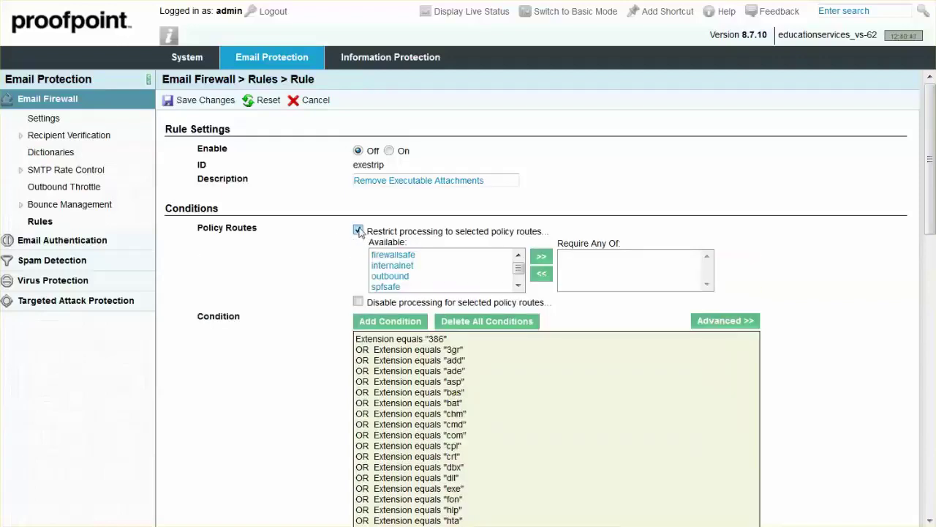
left_click(359, 302)
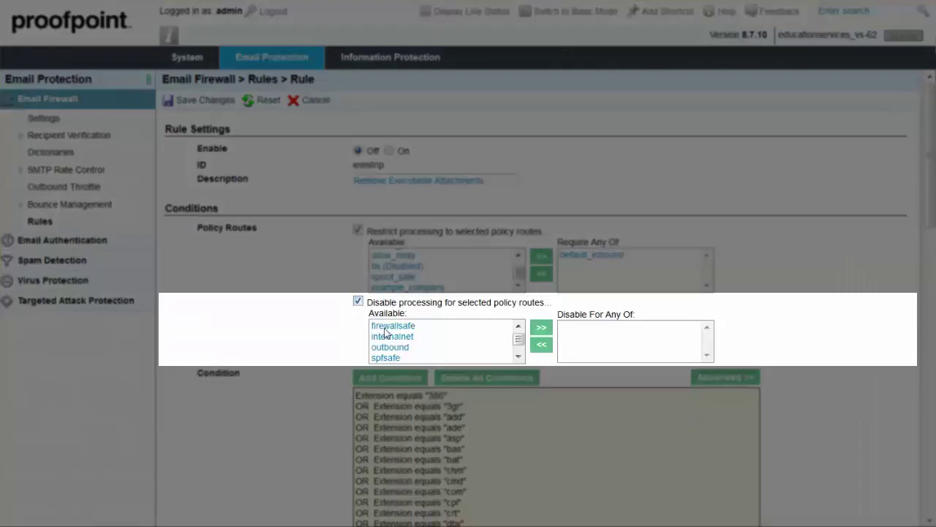
left_click(519, 355)
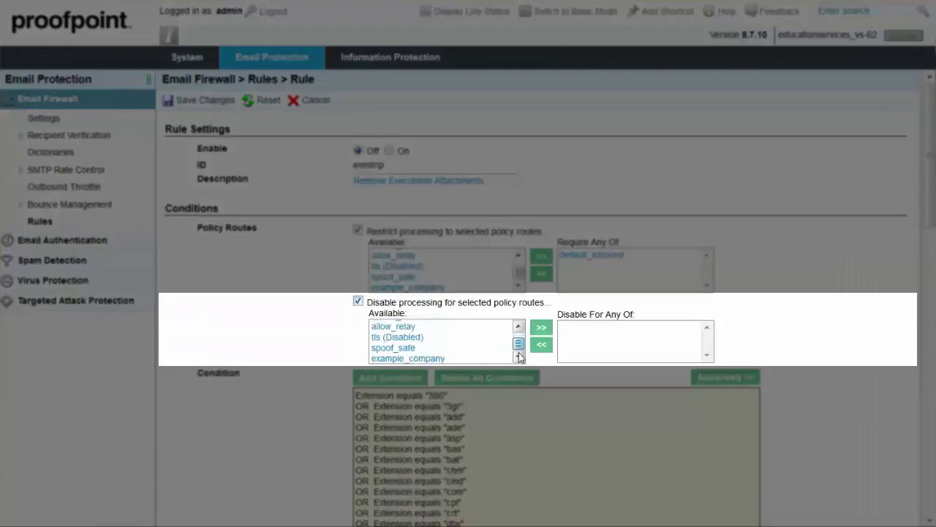
left_click(442, 359)
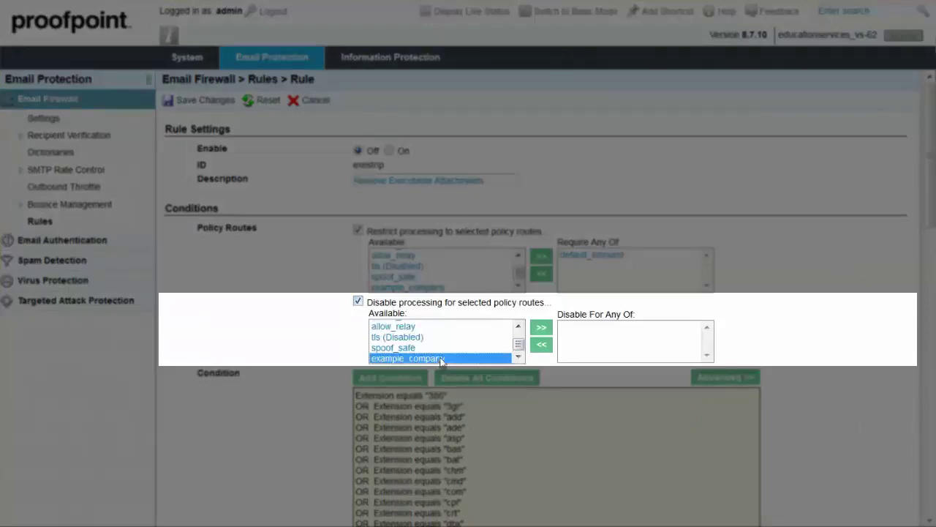
left_click(541, 330)
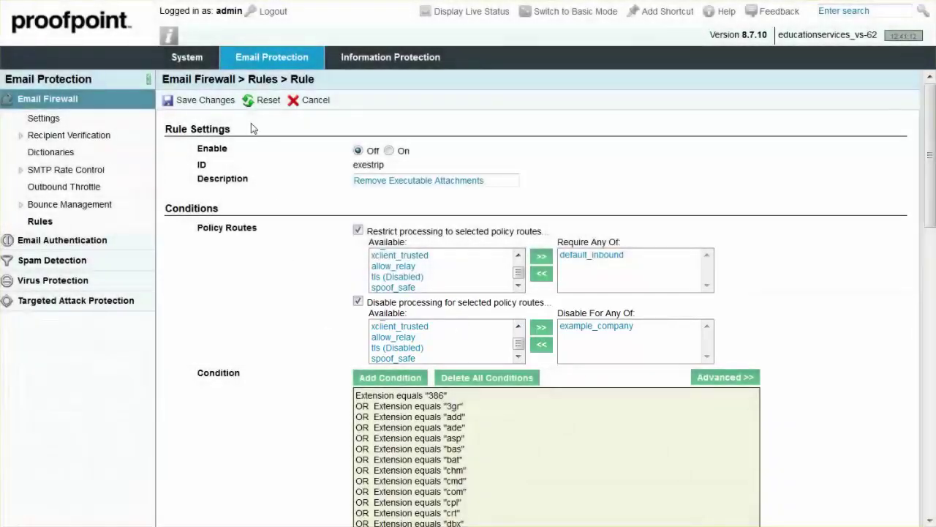
Step: Save the rule changes and check the allowed and denied routes of the exestrip rule in the rules list
left_click(210, 100)
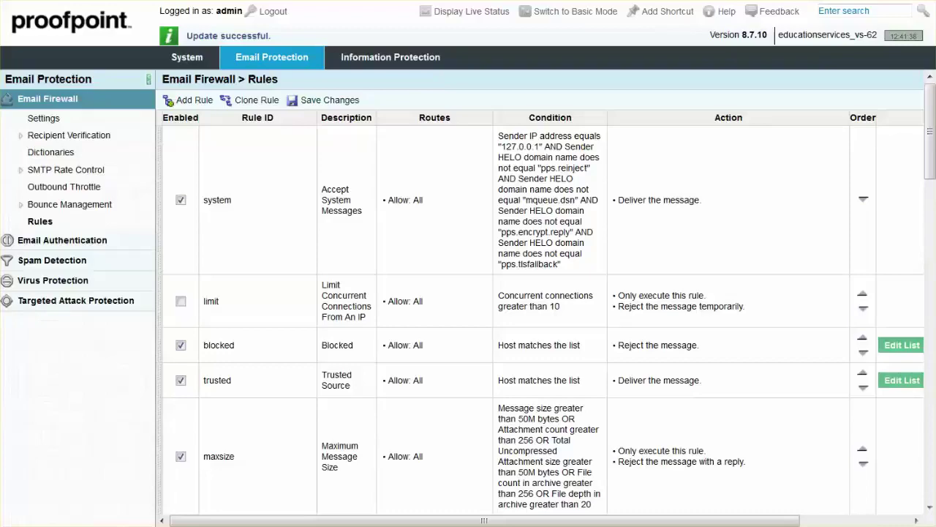
mouse_move(930, 102)
left_mouse_down()
mouse_move(928, 239)
mouse_move(898, 271)
left_mouse_up()
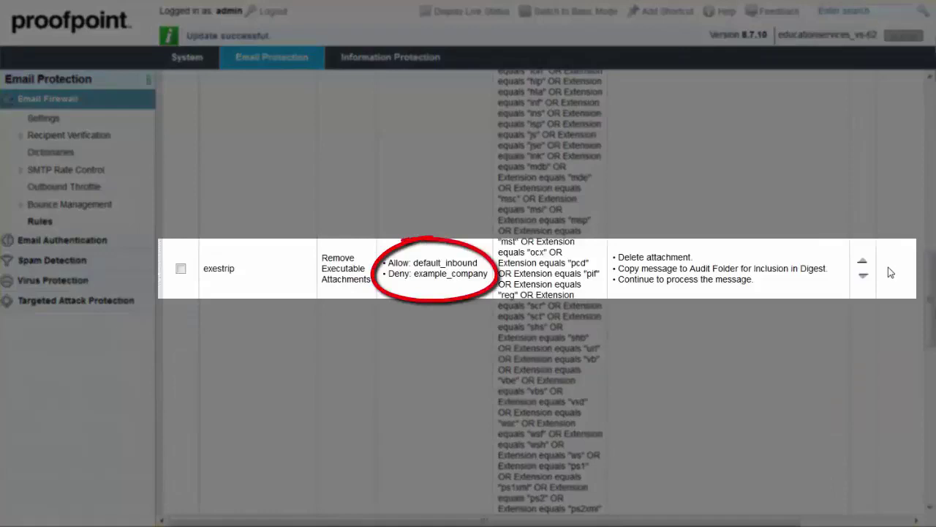